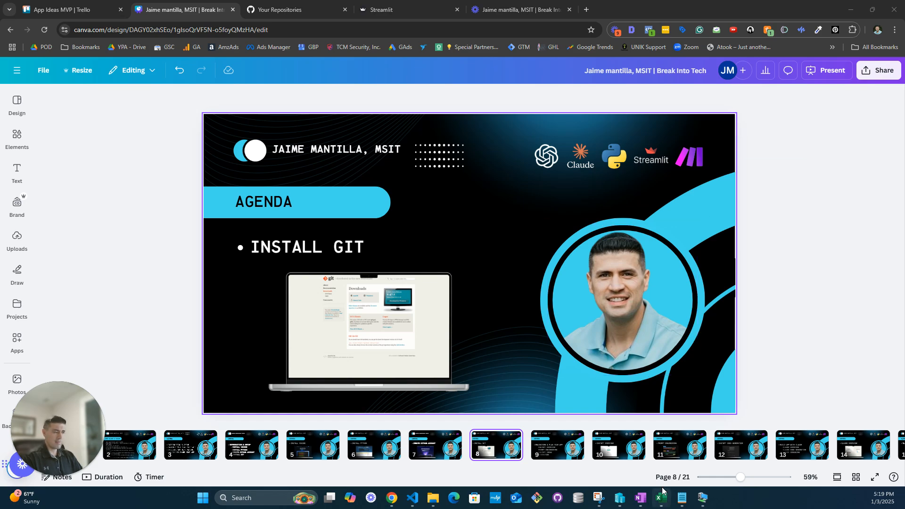
- Switch to the Windows 11 dev environment remote desktop and search the web for "git download"
left_click(700, 502)
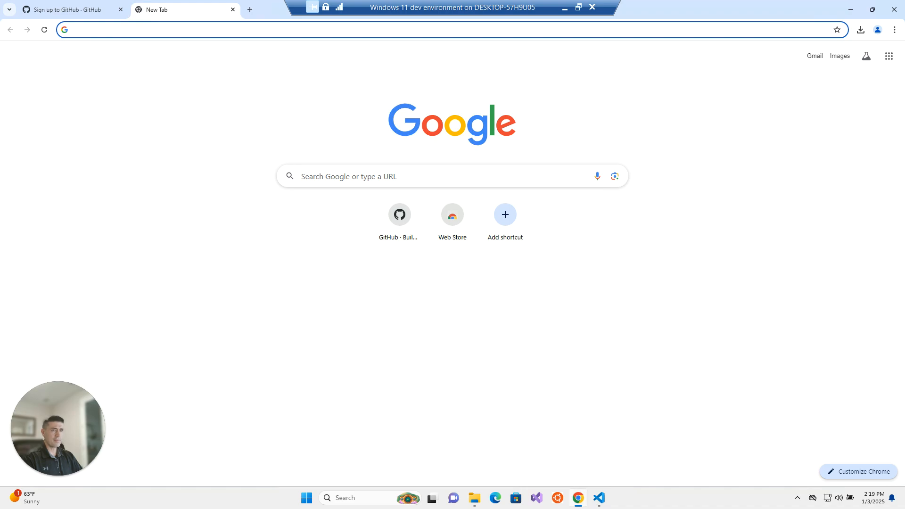
left_click(179, 31)
type("git")
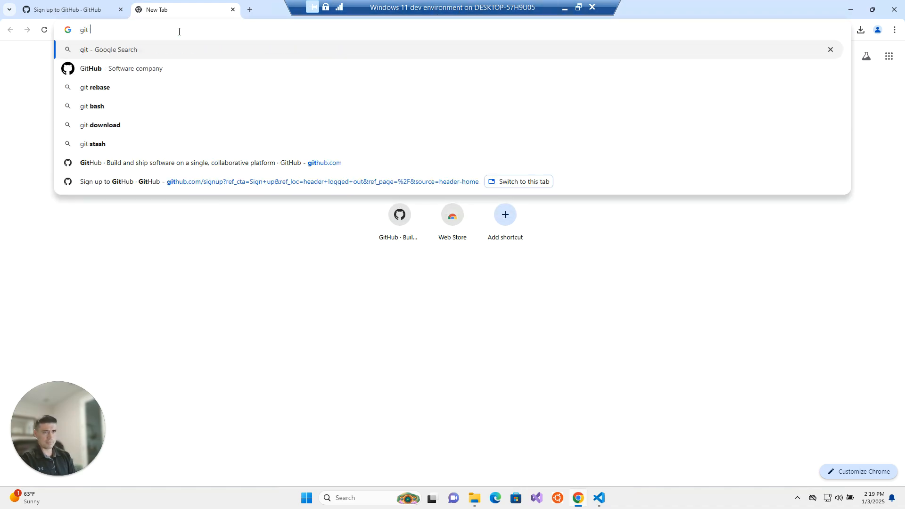
key("Down")
key("Down")
key("Down")
key("Down")
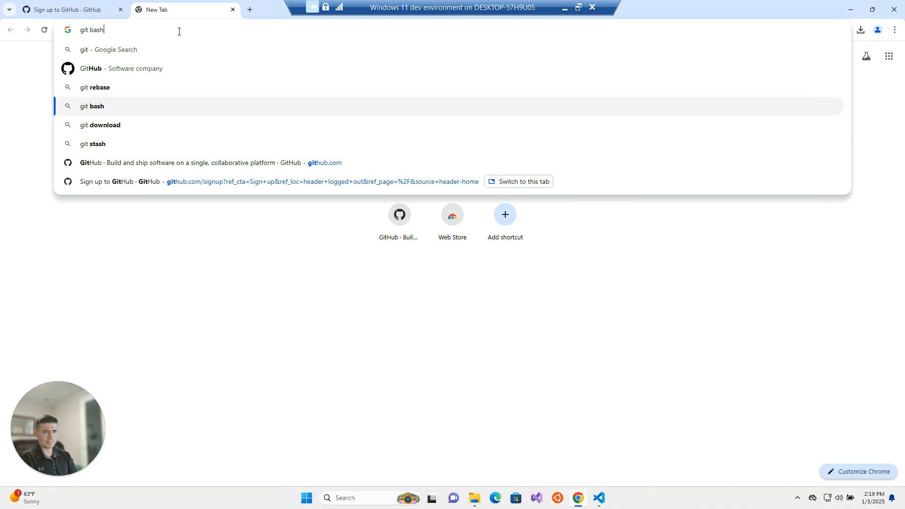
key("Return")
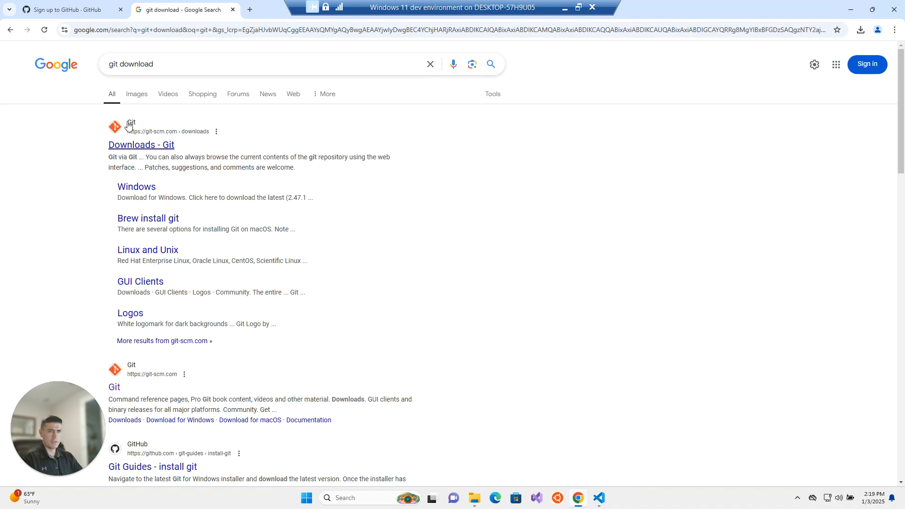
- Download the 64-bit Git for Windows Setup and run the installer, allowing it to make changes to the device
left_click(143, 187)
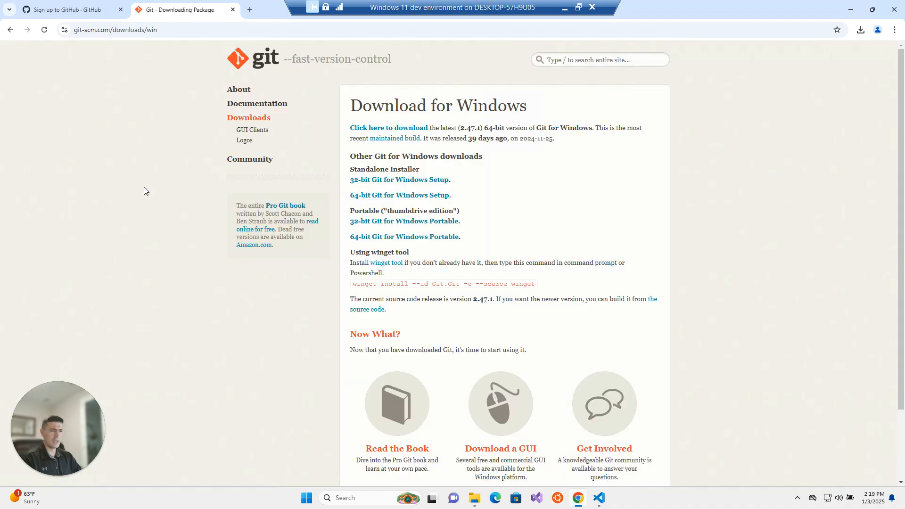
left_click(381, 199)
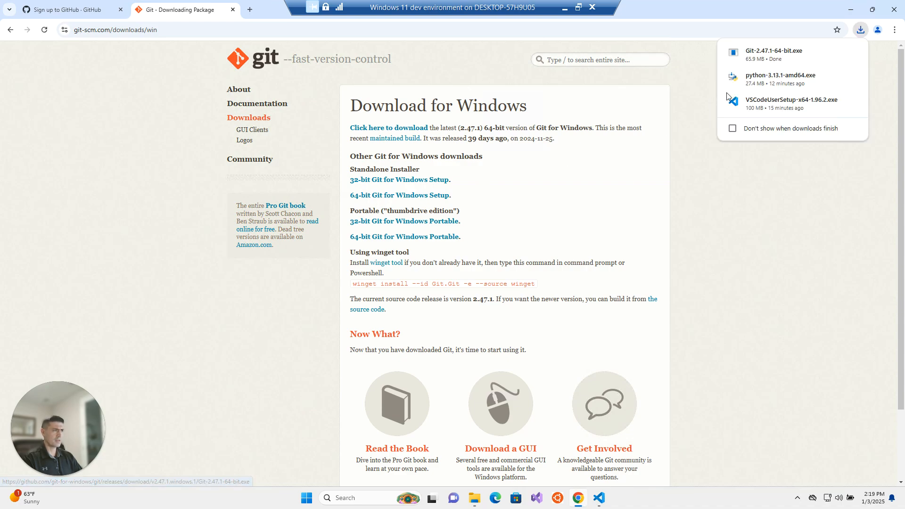
left_click(835, 53)
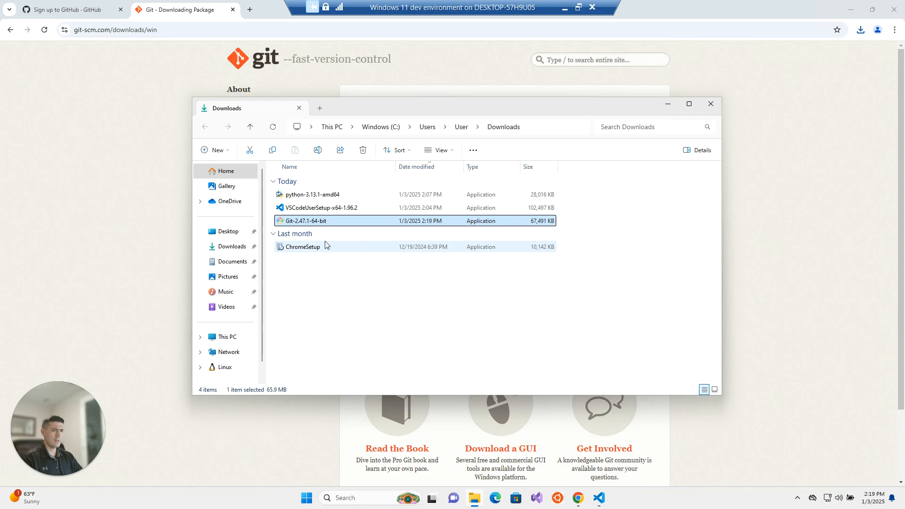
double_click(315, 221)
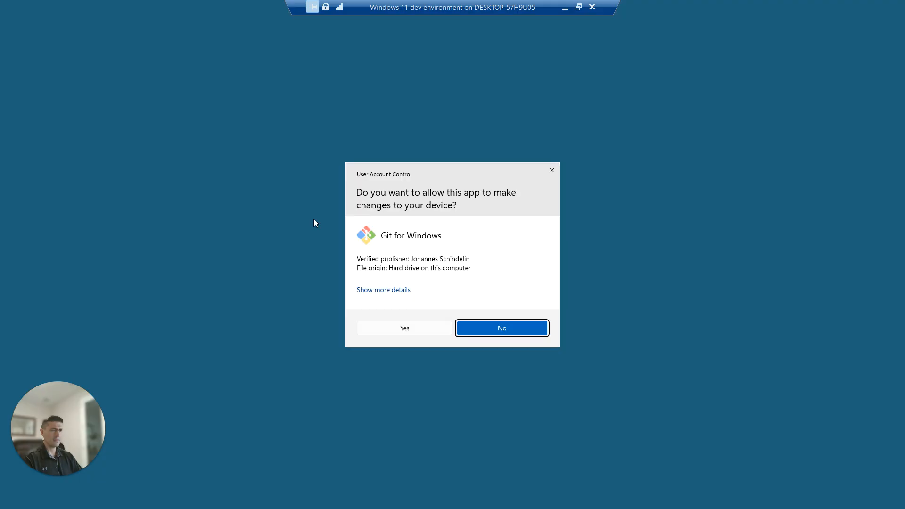
left_click(501, 327)
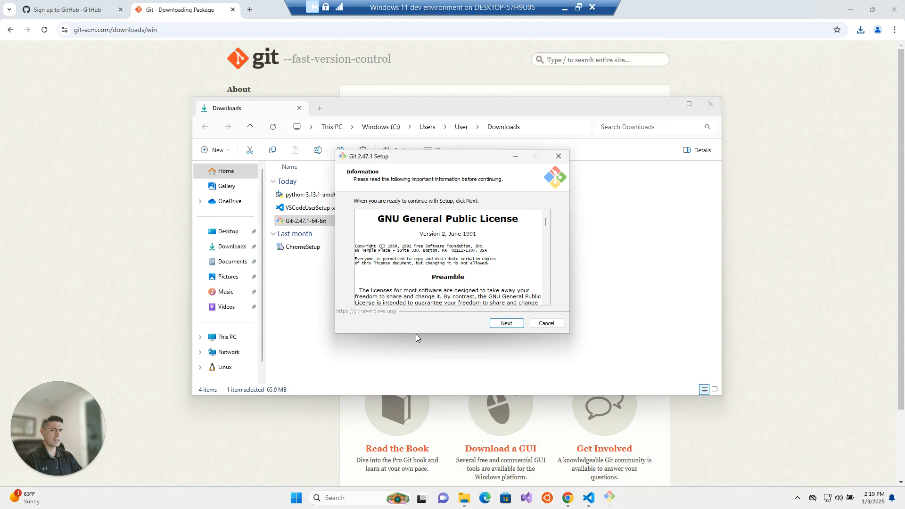
- Continue past the licence and the initial setup pages with their defaults, keeping Git as the Start Menu folder
left_click(505, 323)
left_click(505, 323)
left_click(505, 324)
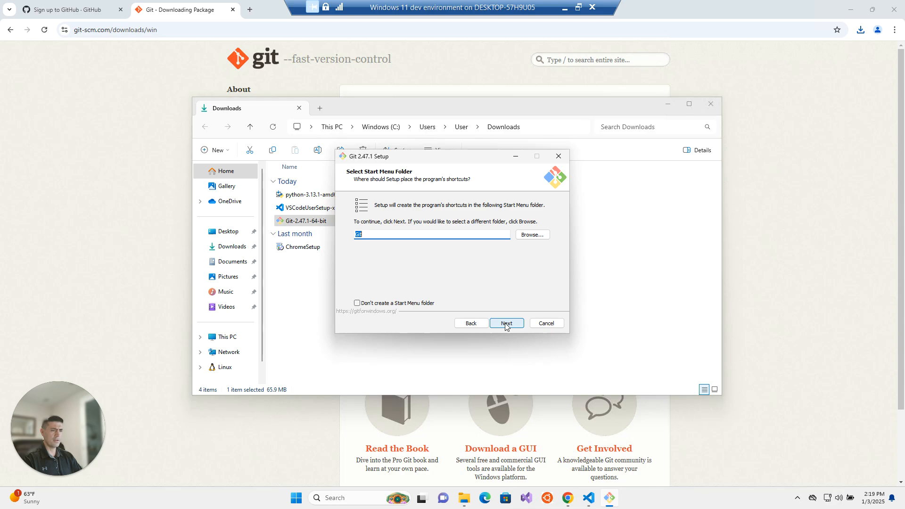
left_click(357, 304)
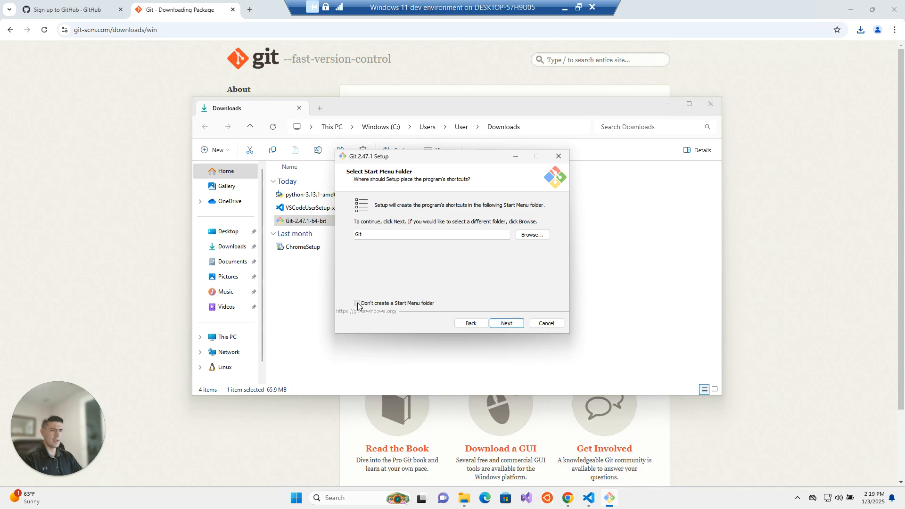
left_click(357, 303)
left_click(504, 323)
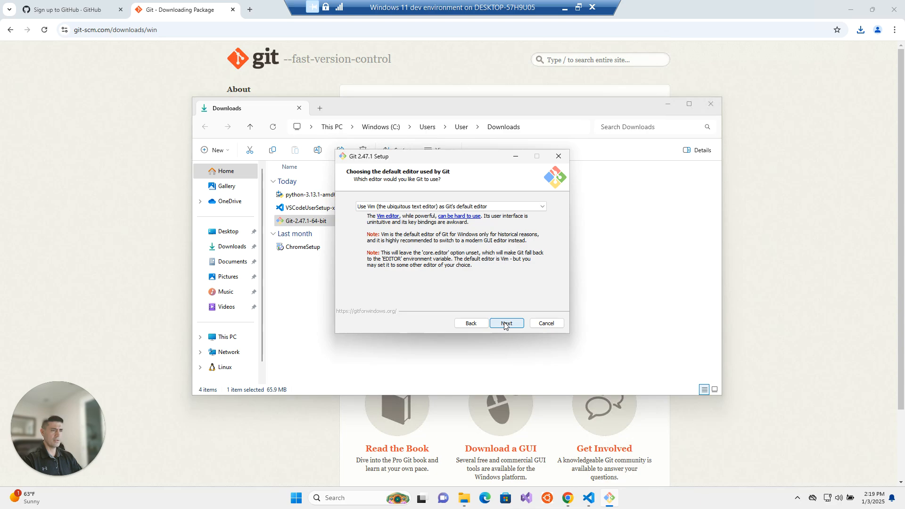
- Keep Vim as default editor, let Git decide the initial branch name, and keep command-line and 3rd-party PATH access and the OpenSSL library
left_click(505, 324)
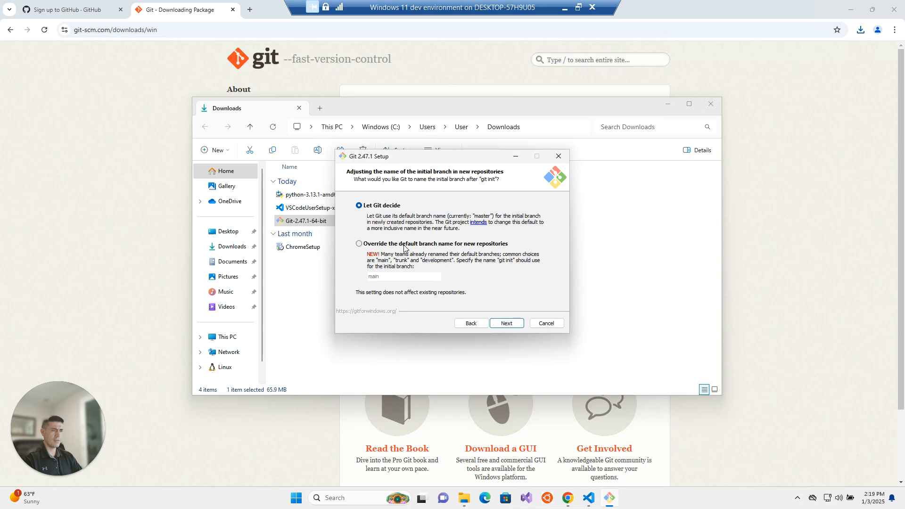
left_click(505, 325)
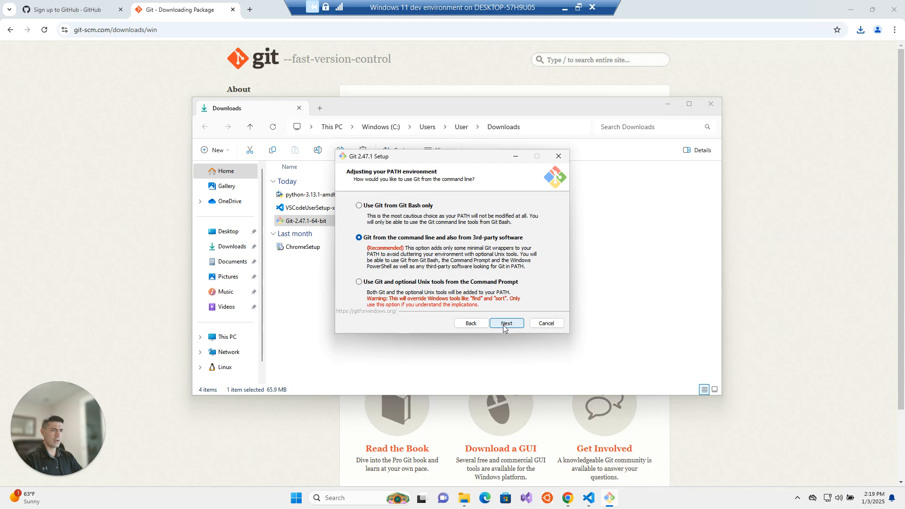
left_click(505, 325)
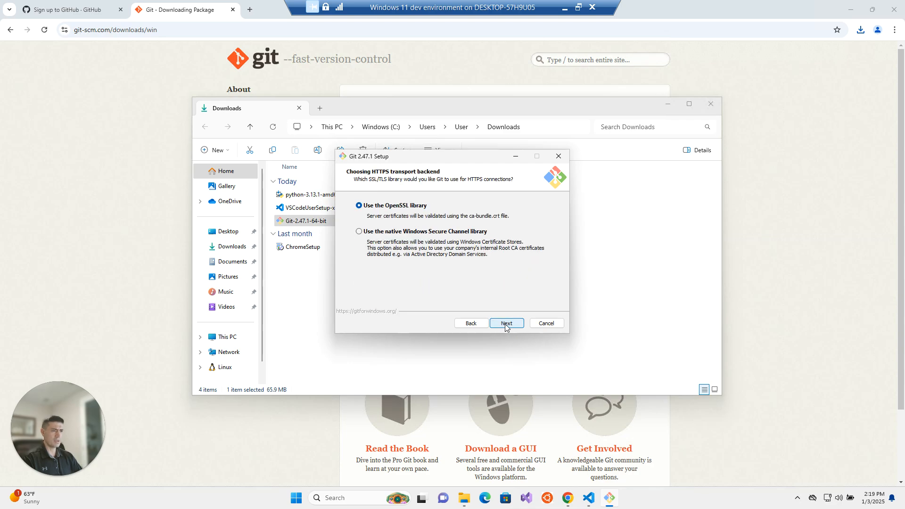
left_click(505, 324)
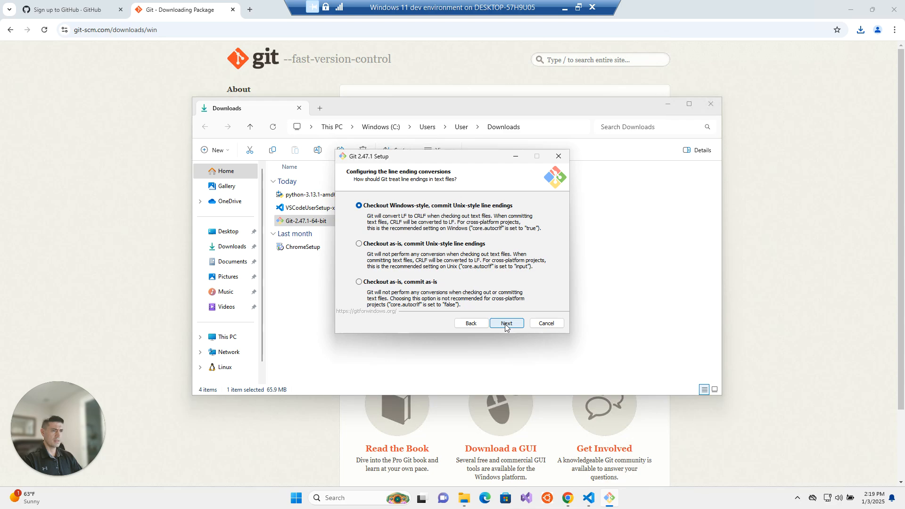
- Keep Windows-style checkout line endings, MinTTY, fast-forward or merge, Git Credential Manager, file system caching and symbolic links, and install Git
left_click(505, 325)
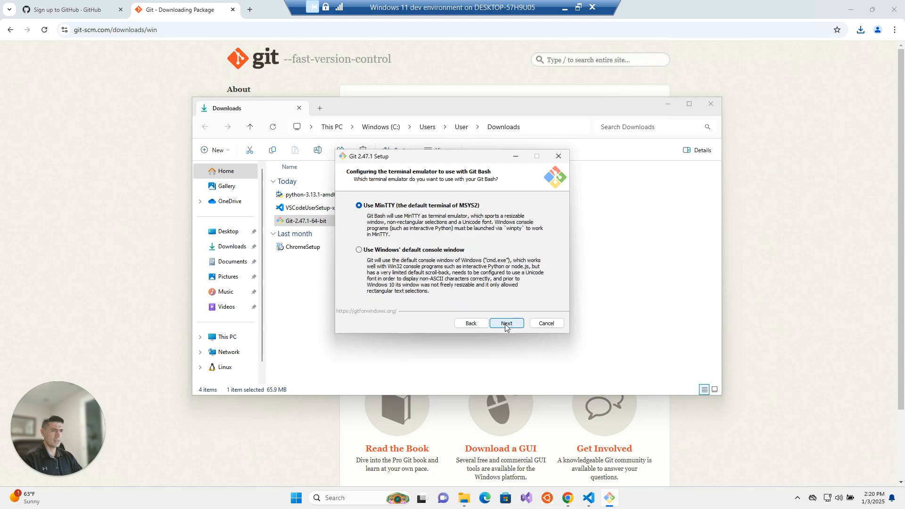
left_click(505, 325)
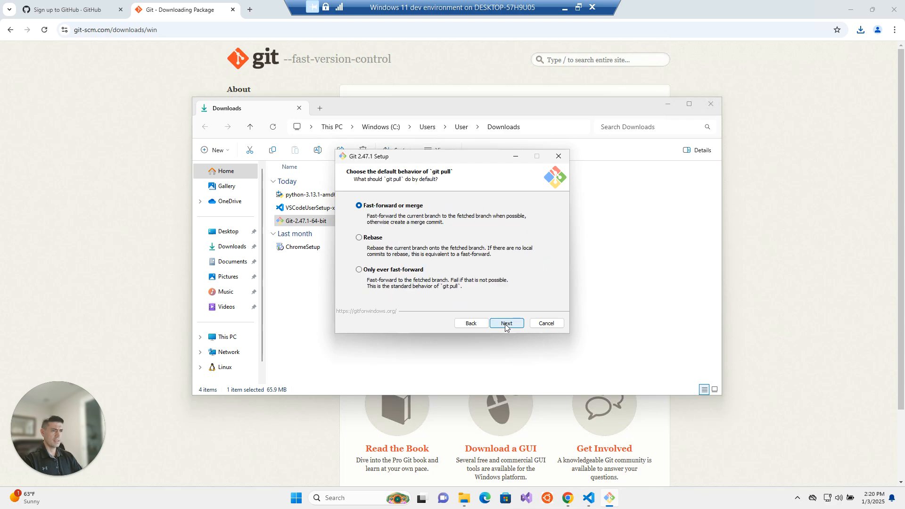
left_click(505, 325)
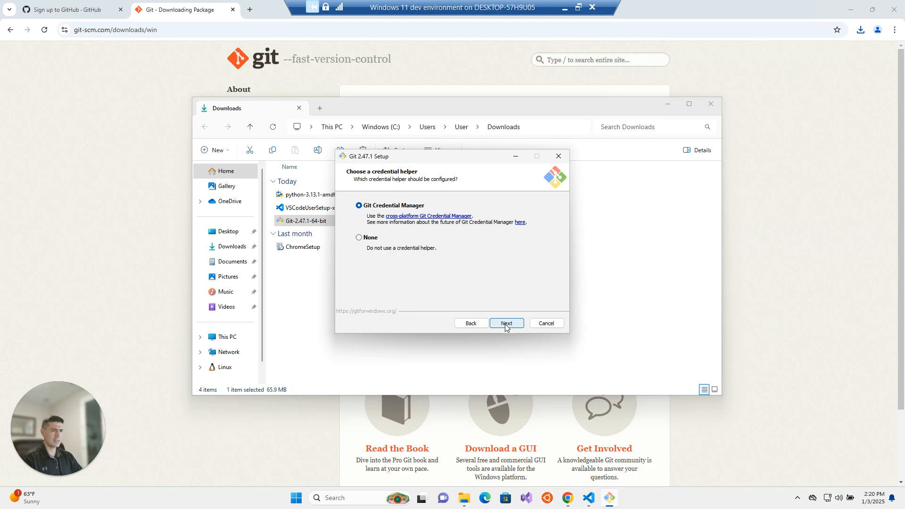
left_click(505, 324)
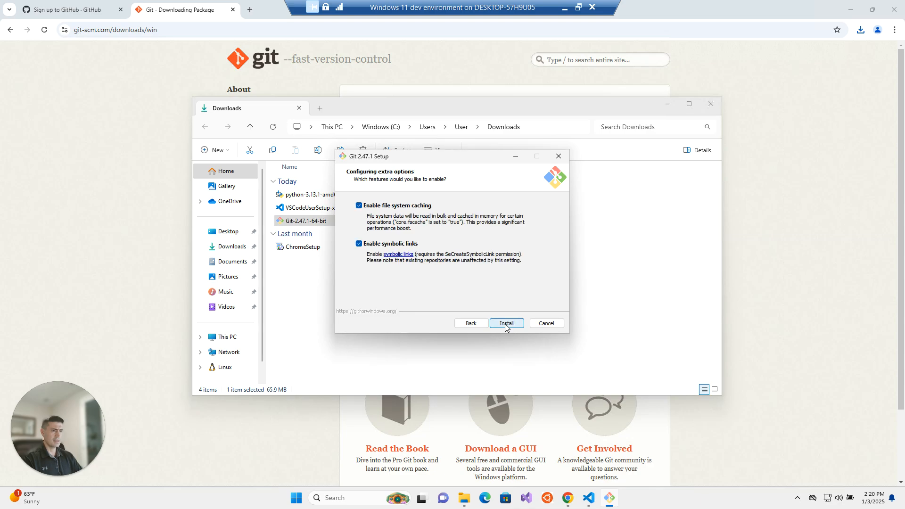
left_click(505, 324)
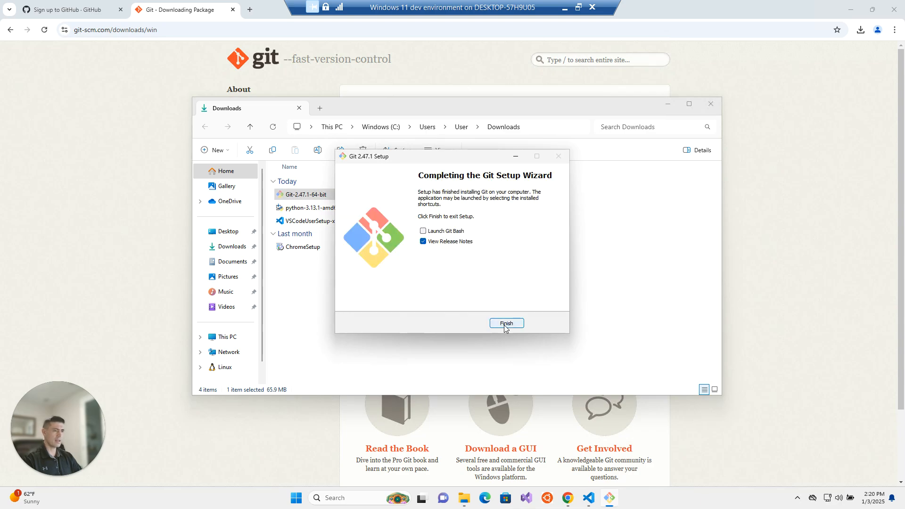
- Finish the setup with Launch Git Bash and View Release Notes enabled, opening the notes in Google Chrome just once
left_click(424, 232)
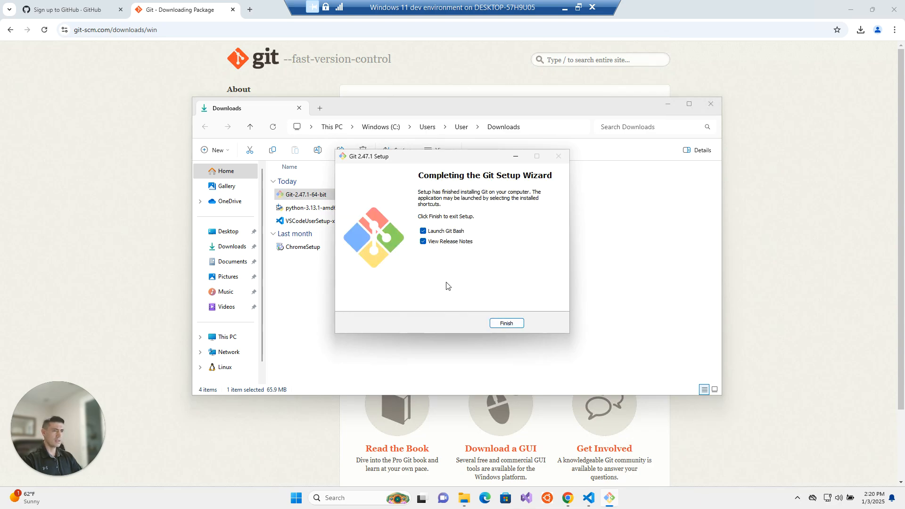
left_click(505, 323)
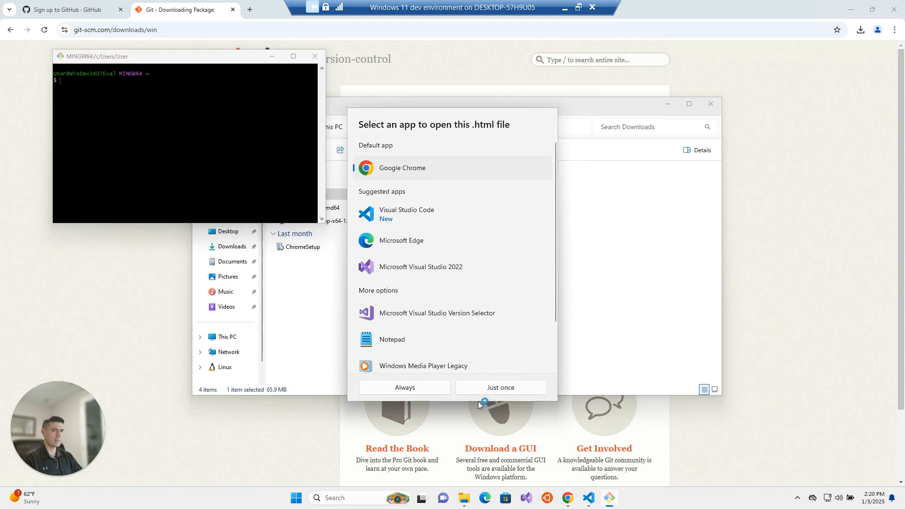
left_click(498, 387)
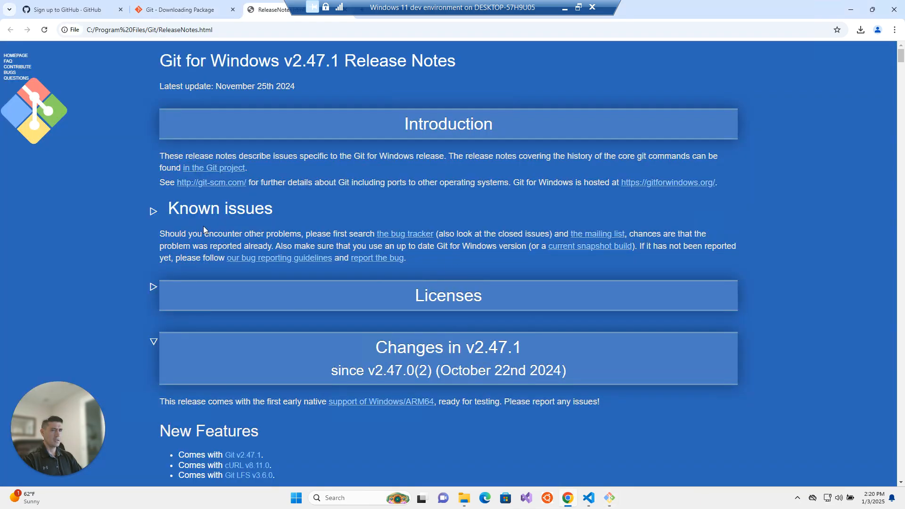
- Close the Git for Windows release notes page
left_click_drag(226, 61, 455, 110)
left_click_drag(270, 11, 282, 71)
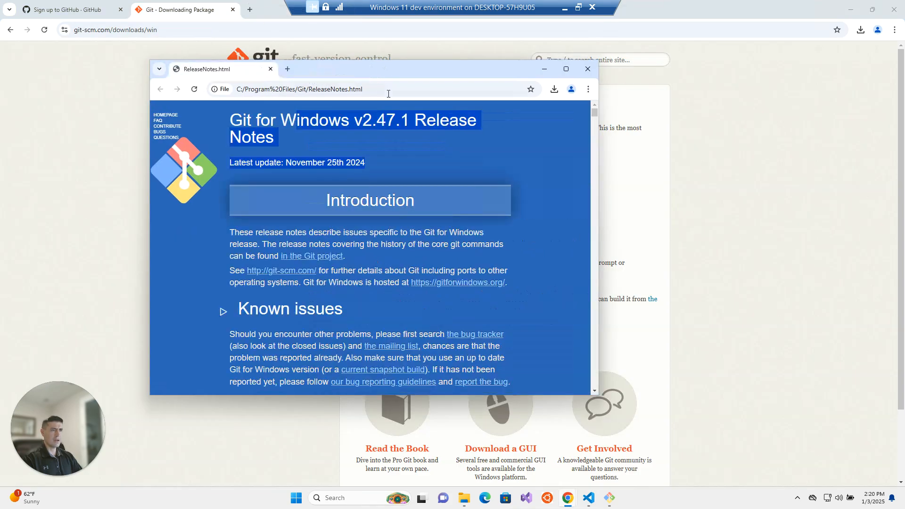
left_click(268, 70)
- Bring the Git Bash window forward, move it nearer the middle of the desktop, and close it
left_click(609, 497)
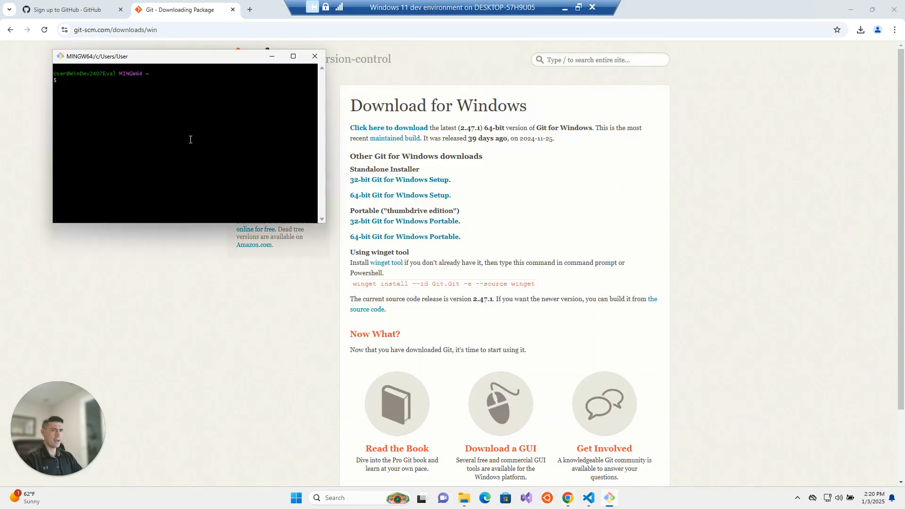
left_click_drag(203, 56, 488, 120)
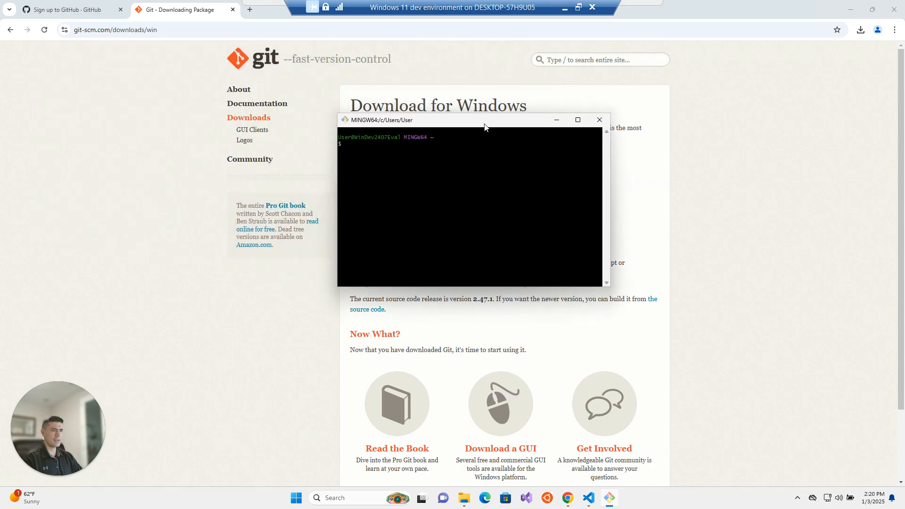
left_click(604, 123)
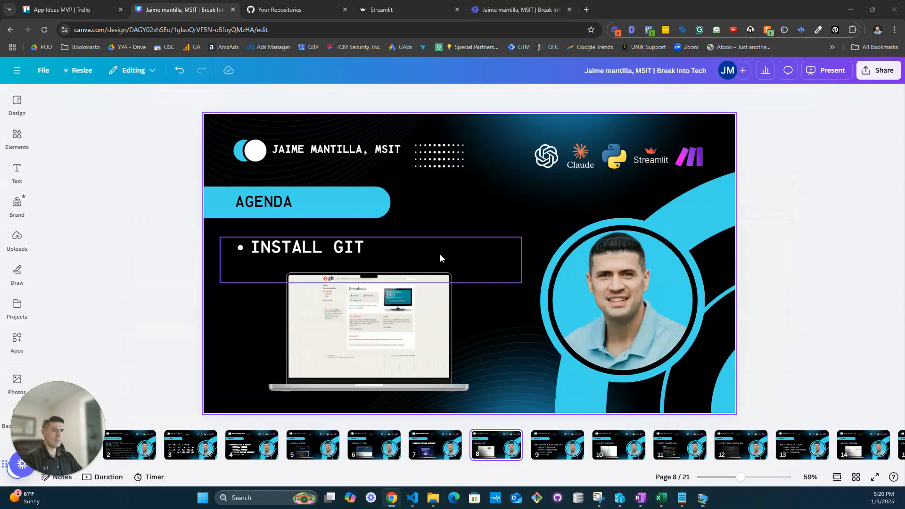
- Switch to File Explorer on the host computer and open the york-story-creator folder inside repos
left_click(433, 498)
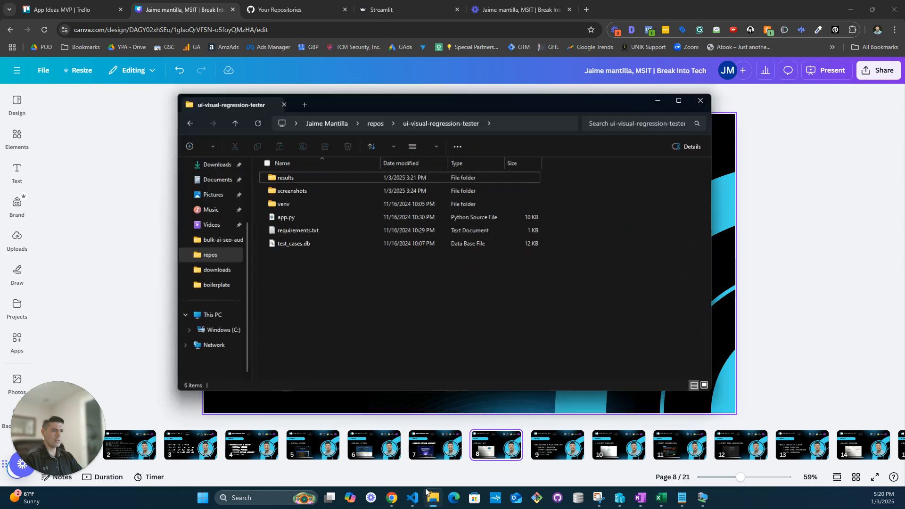
left_click(377, 125)
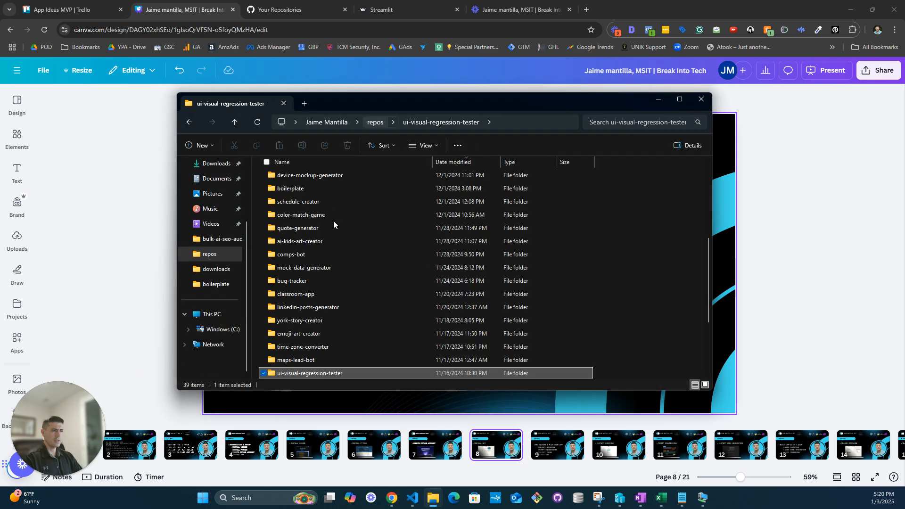
double_click(304, 321)
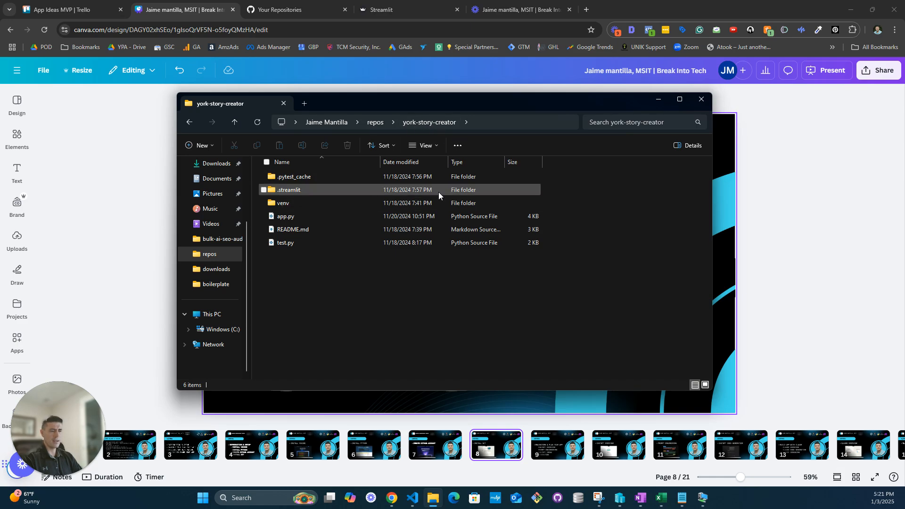
right_click(493, 288)
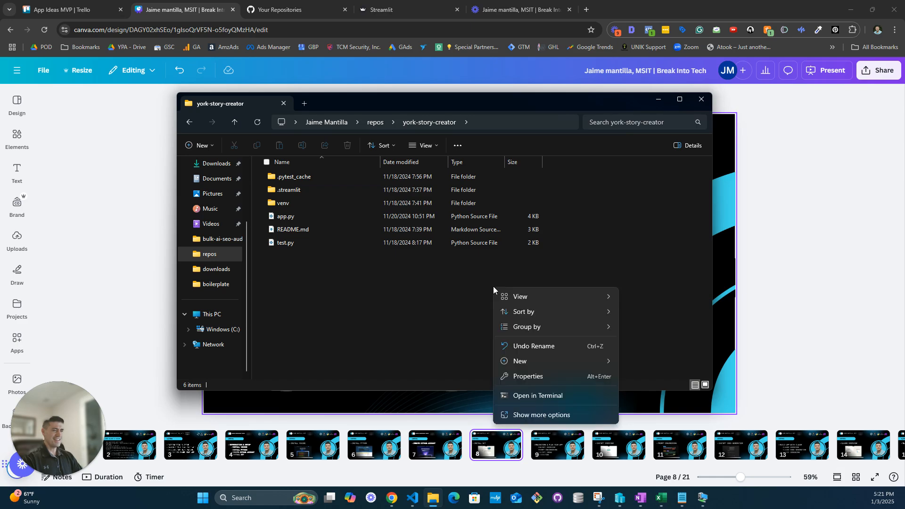
left_click(540, 415)
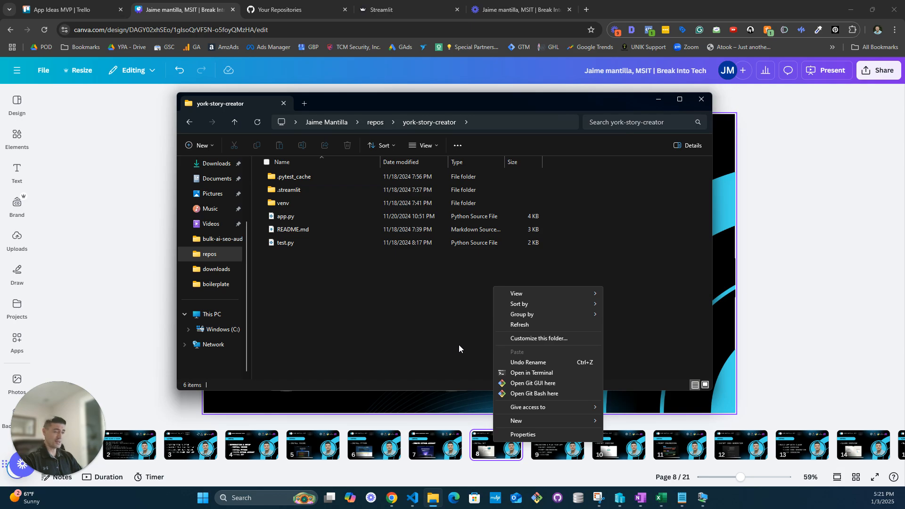
left_click(478, 364)
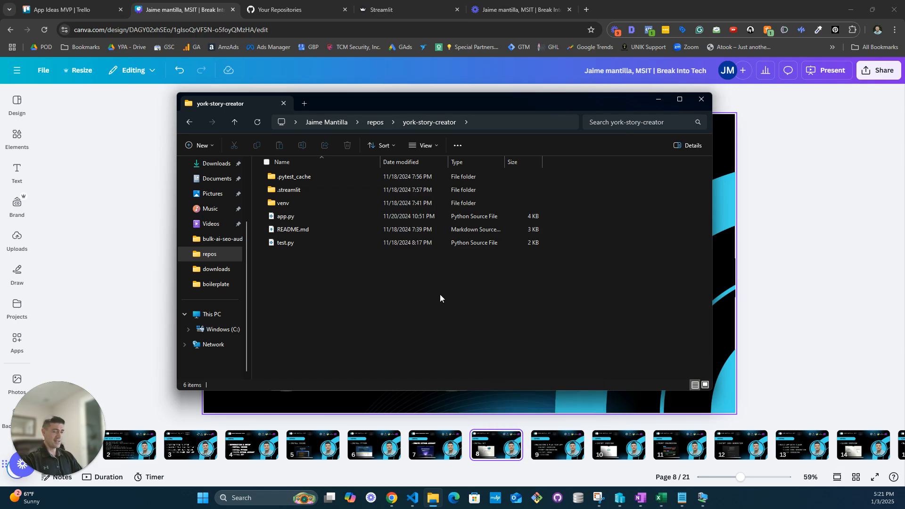
- Open Git Bash in the york-story-creator folder and move its window over the middle of the File Explorer window
right_click(429, 273)
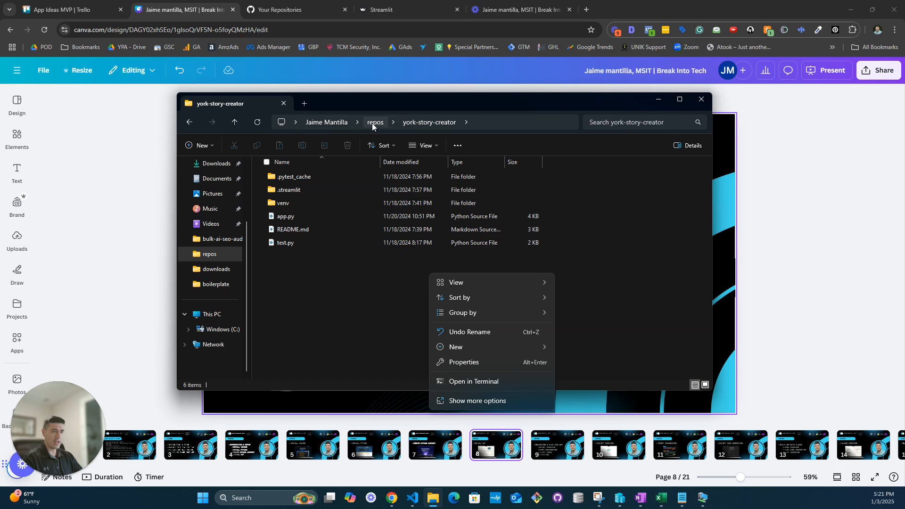
left_click(466, 400)
left_click(467, 380)
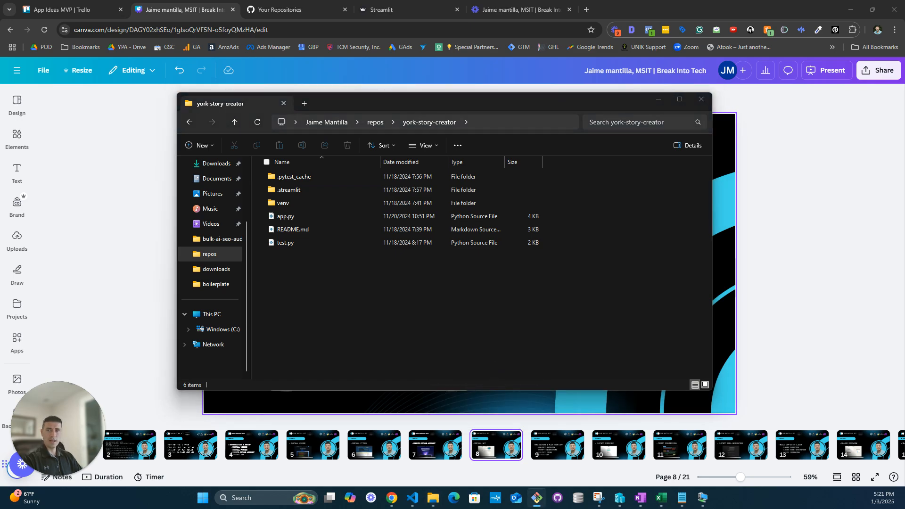
left_click_drag(309, 188, 459, 193)
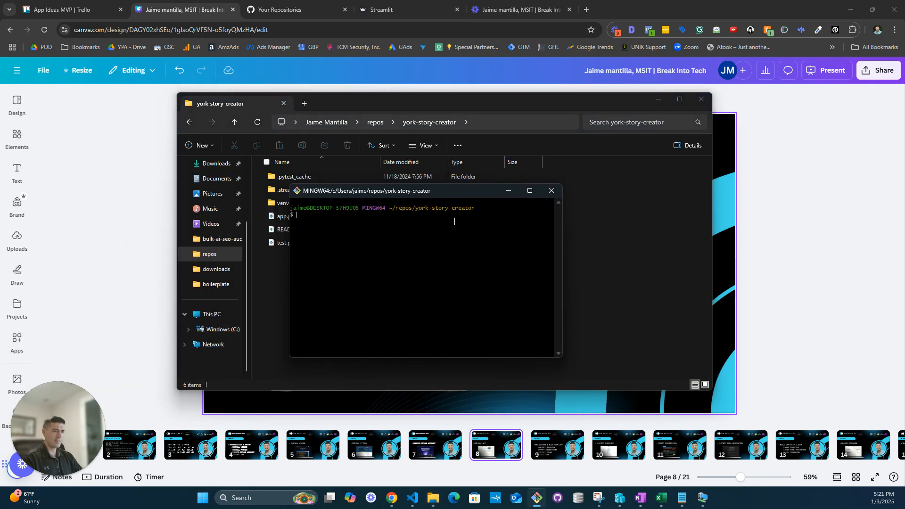
- List the project folder's contents with ll, and change into the venv folder to list its contents the same way
type("ll")
key("Return")
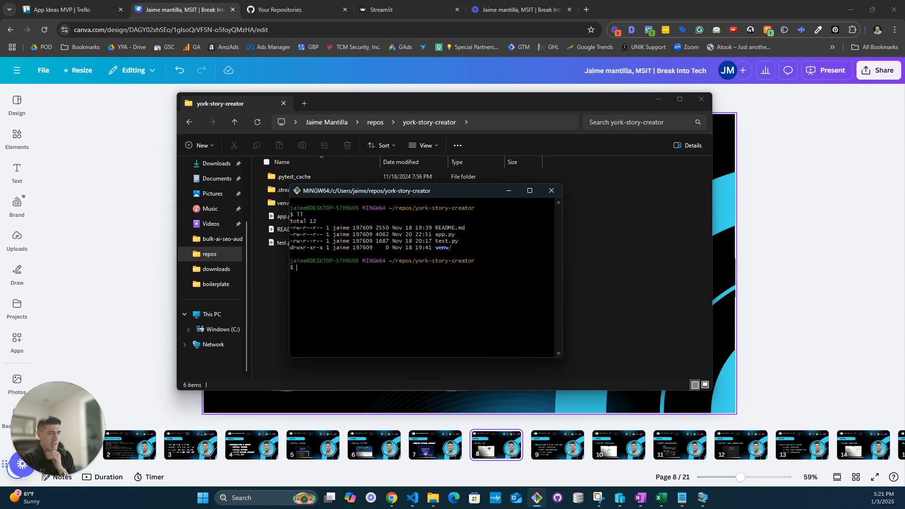
type("cd")
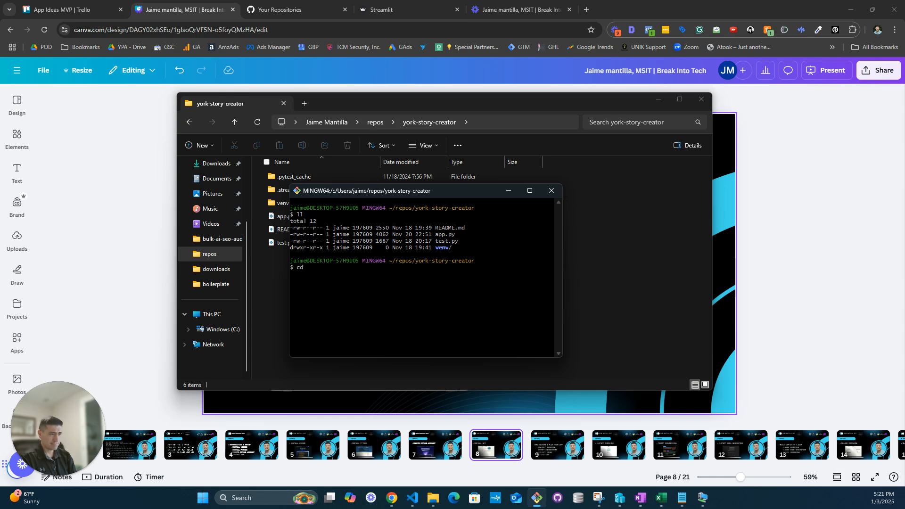
type(" env")
type("en")
type("v")
key("Return")
type("ll")
key("Return")
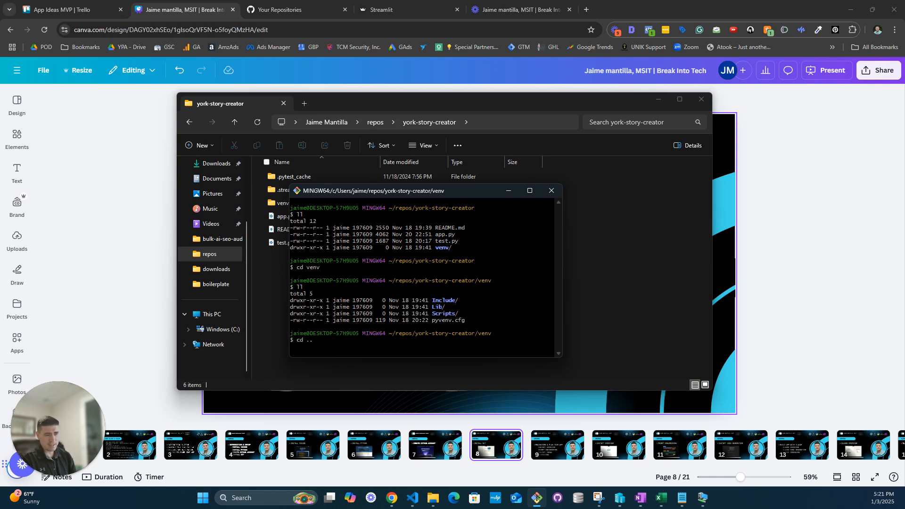
- Return to the project folder with cd .. and list its contents with both ls and ll
type("cd ..")
key("Return")
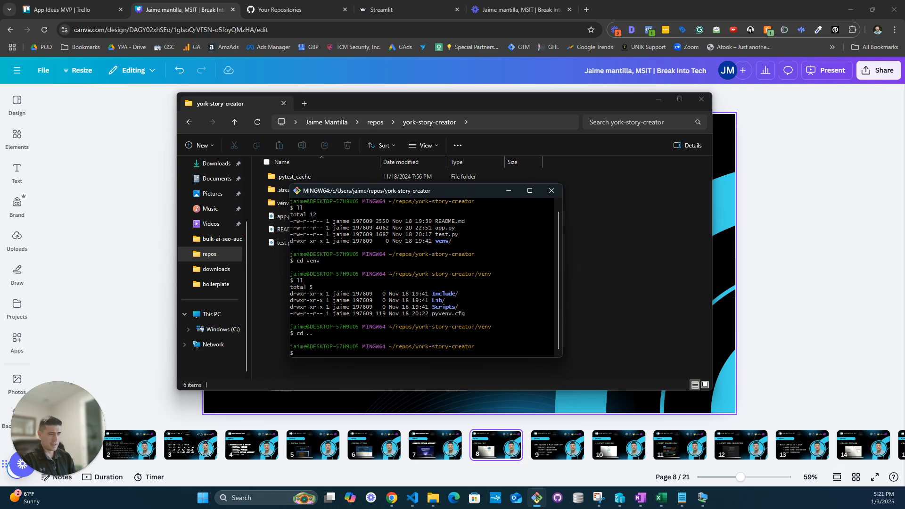
type("ls")
key("Return")
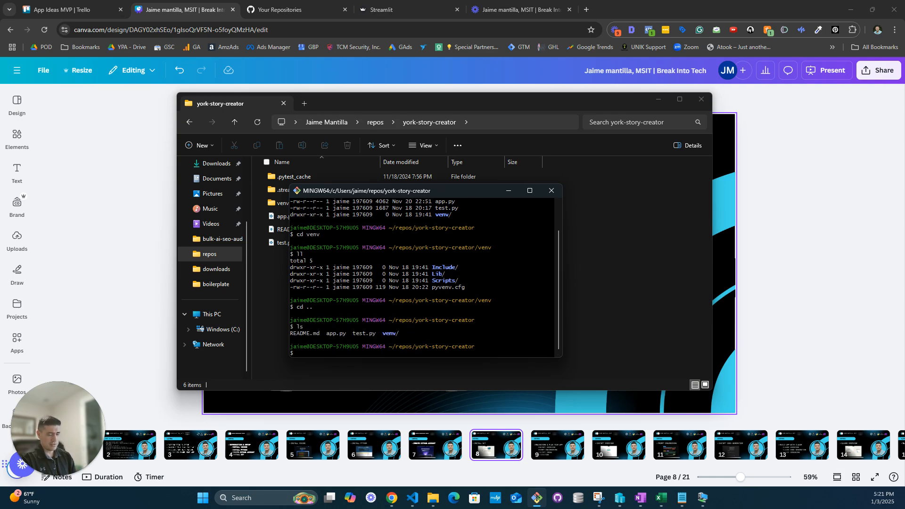
type("ls")
key("BackSpace")
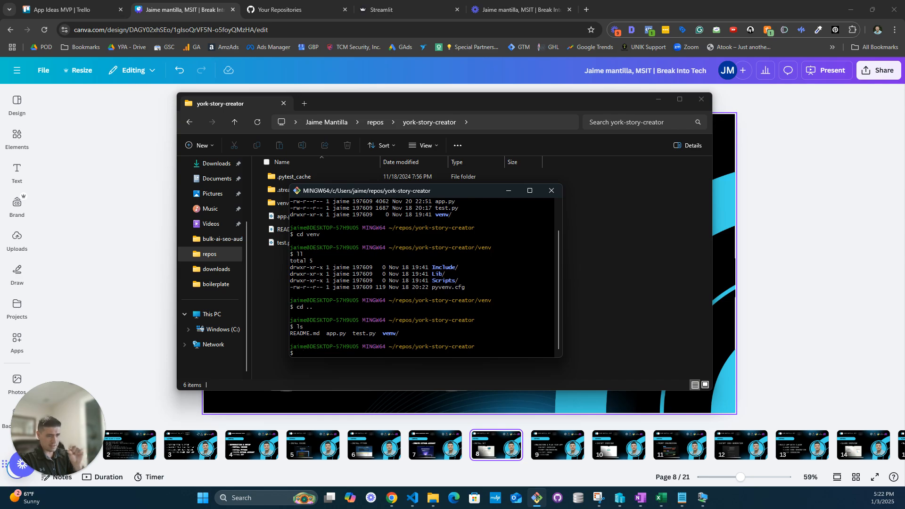
type("ll")
key("Return")
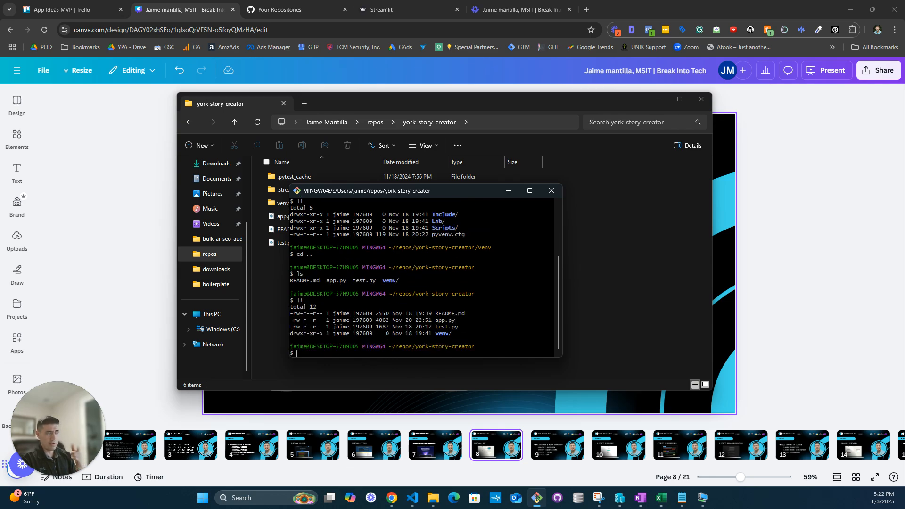
- Launch the project's Streamlit app with streamlit run app.py and view its page in the browser
type("streamli")
type("y")
type(" run")
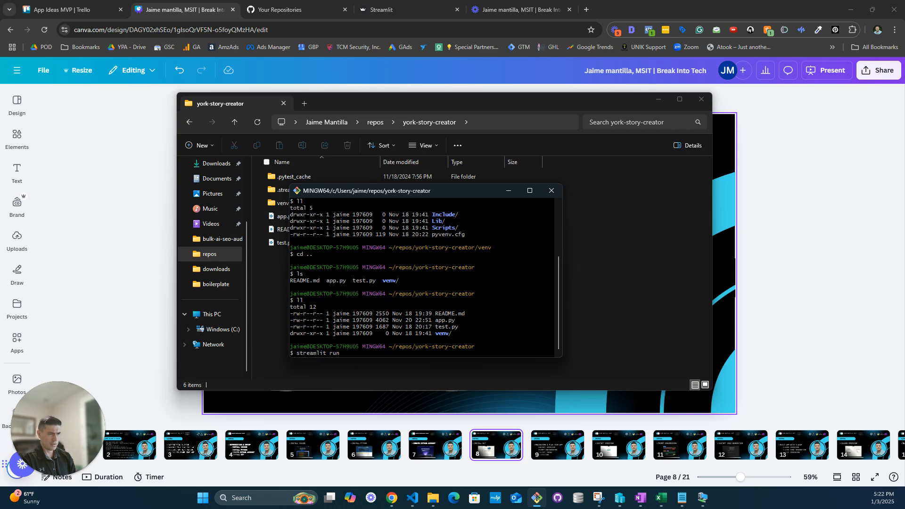
type("app.py")
key("Return")
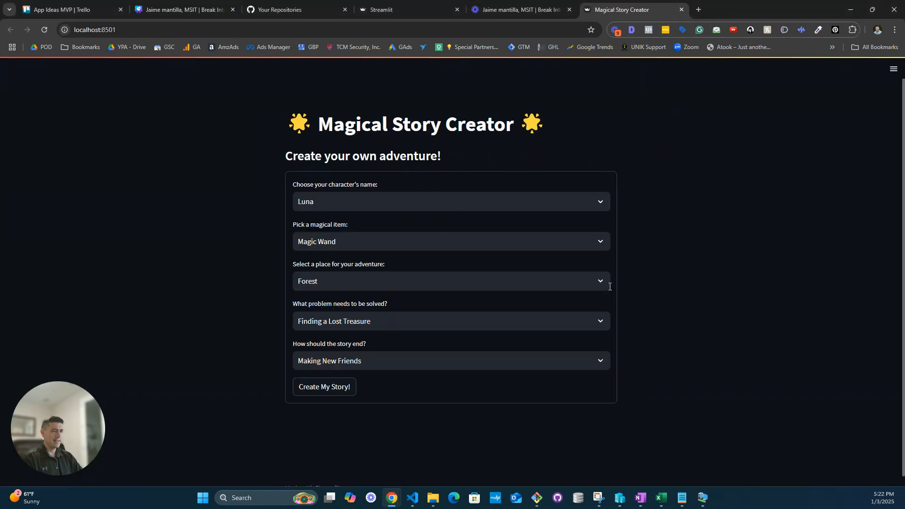
scroll(608, 287, "down", 1)
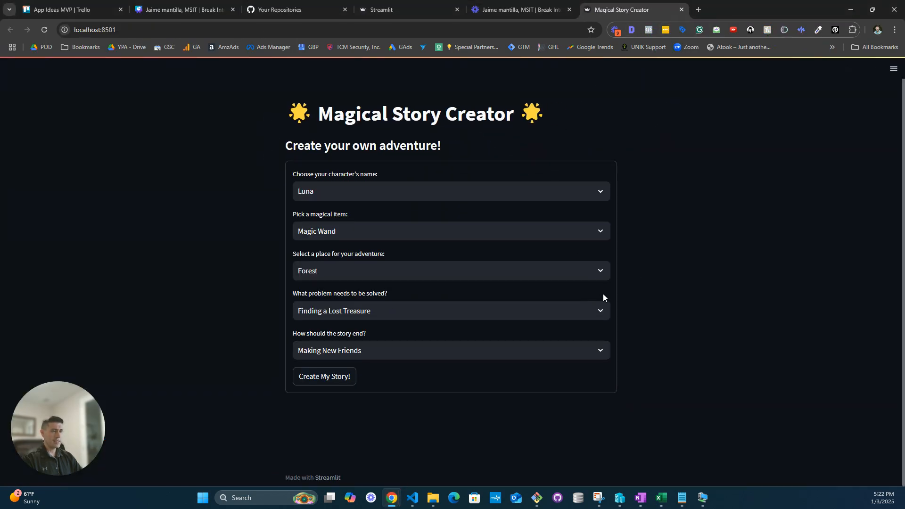